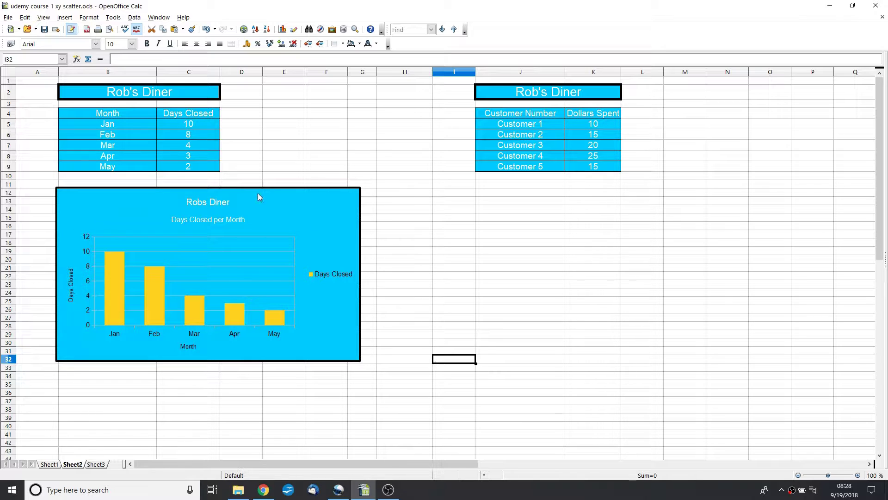
# Review the Rob's Diner table's month entries and days-closed values
pyautogui.click(99, 89)
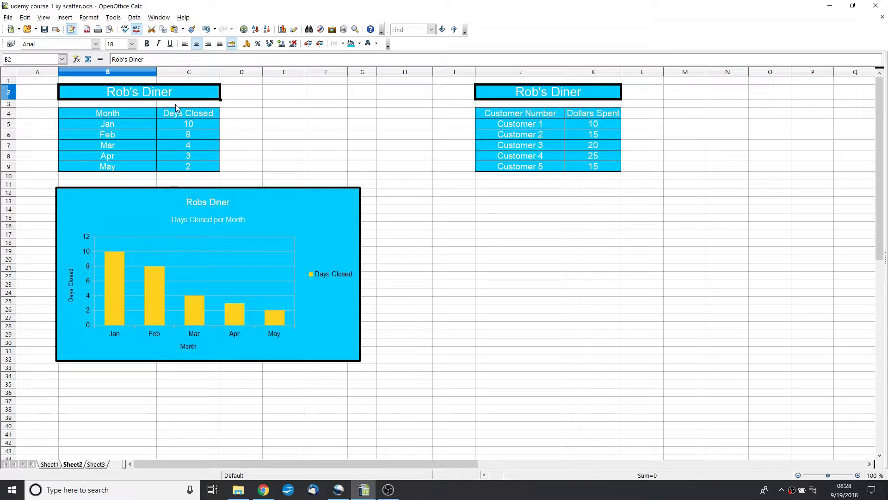
pyautogui.click(107, 124)
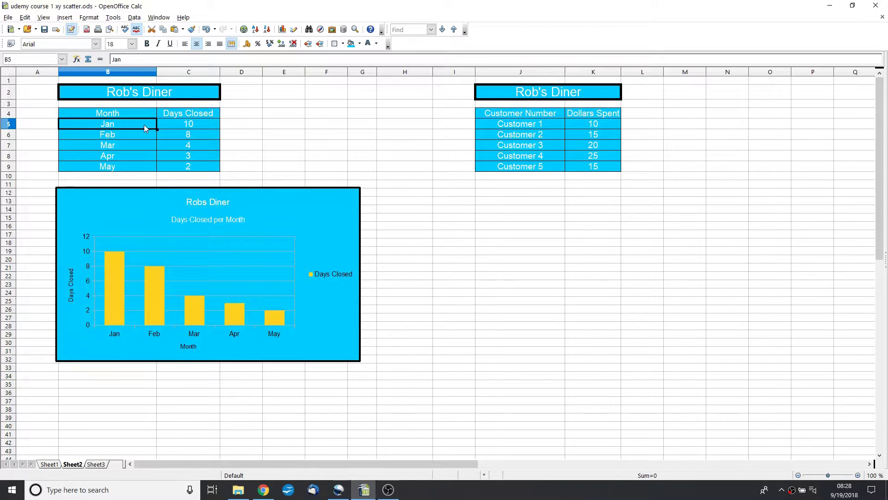
pyautogui.click(168, 123)
pyautogui.click(118, 135)
pyautogui.click(162, 135)
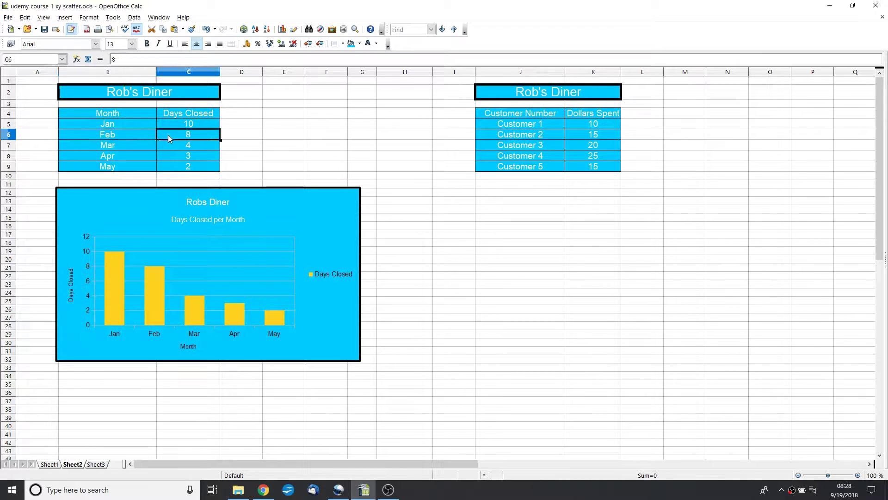
pyautogui.click(180, 121)
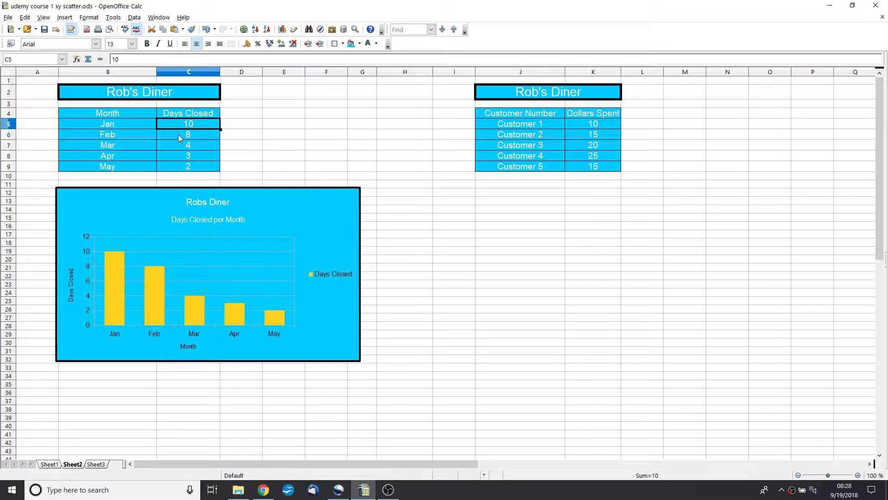
pyautogui.click(179, 134)
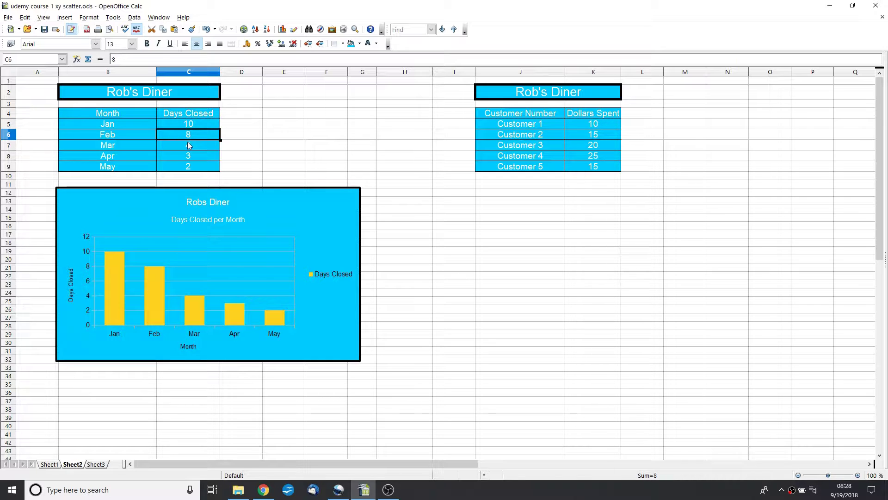
pyautogui.click(181, 149)
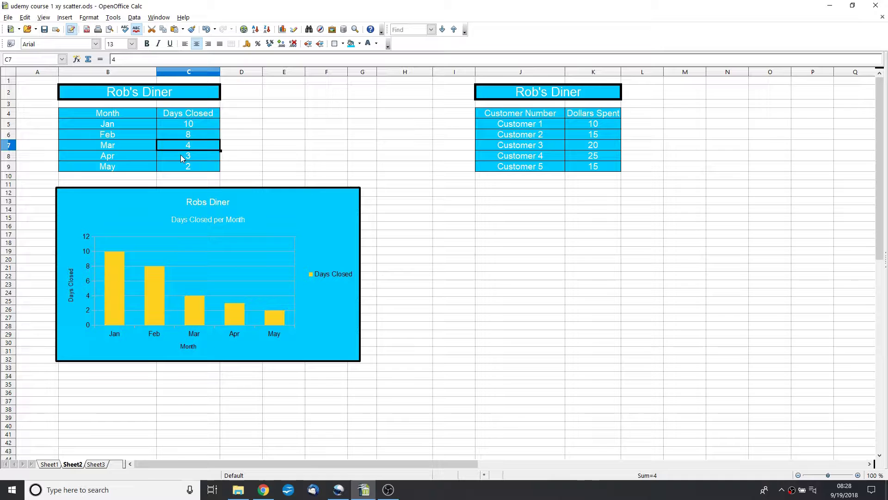
pyautogui.click(179, 154)
pyautogui.click(180, 168)
pyautogui.click(169, 149)
pyautogui.click(500, 284)
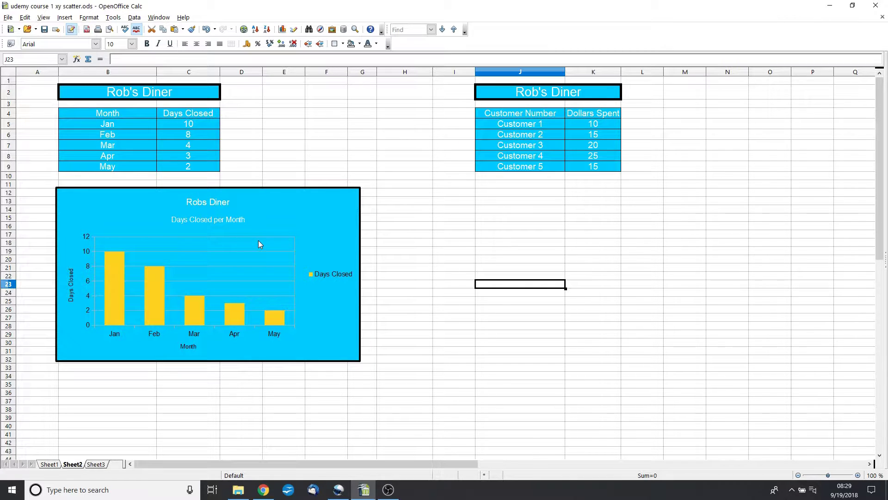
# Delete the old Days Closed chart, then change Feb to 4 and Mar to 8
pyautogui.click(343, 207)
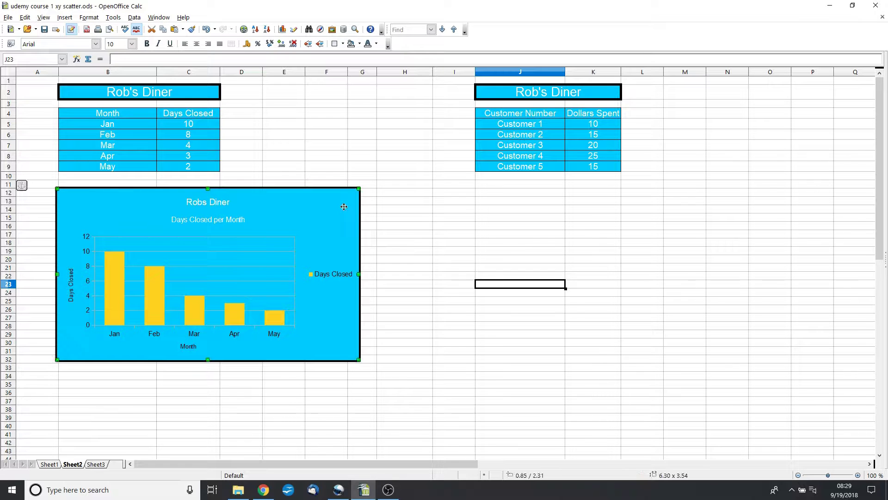
pyautogui.press('Delete')
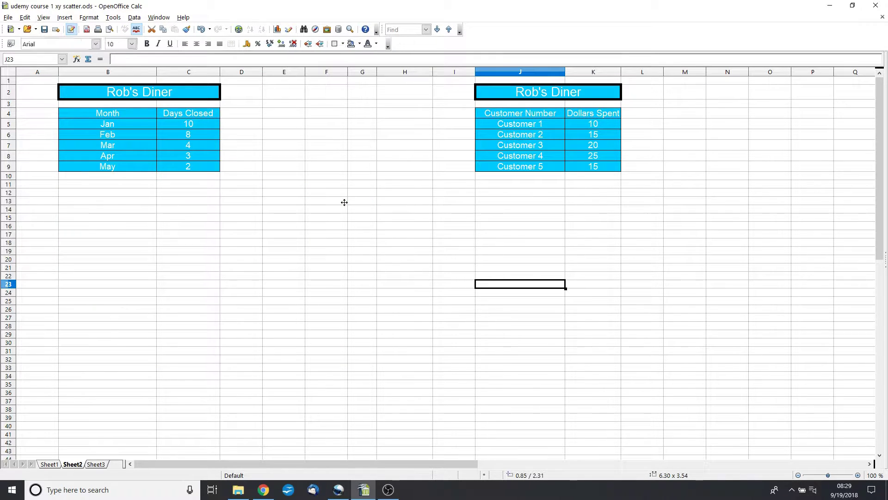
pyautogui.click(185, 147)
pyautogui.click(204, 136)
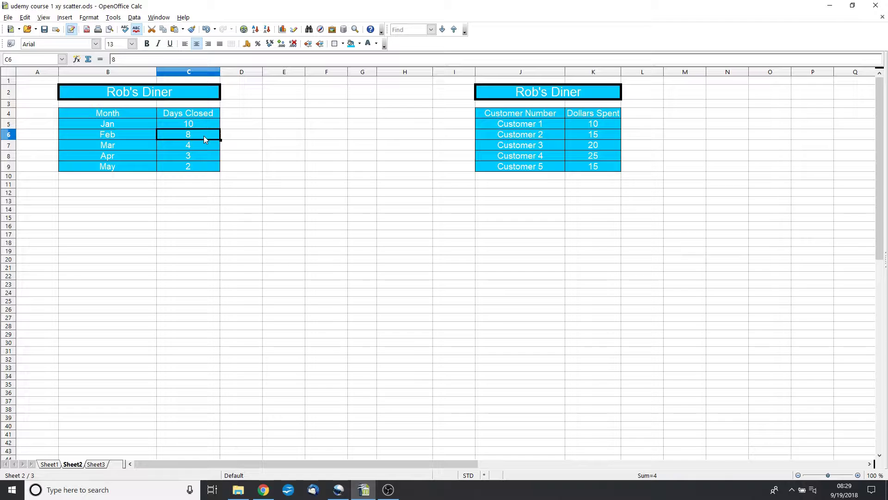
pyautogui.write('4')
pyautogui.press('Return')
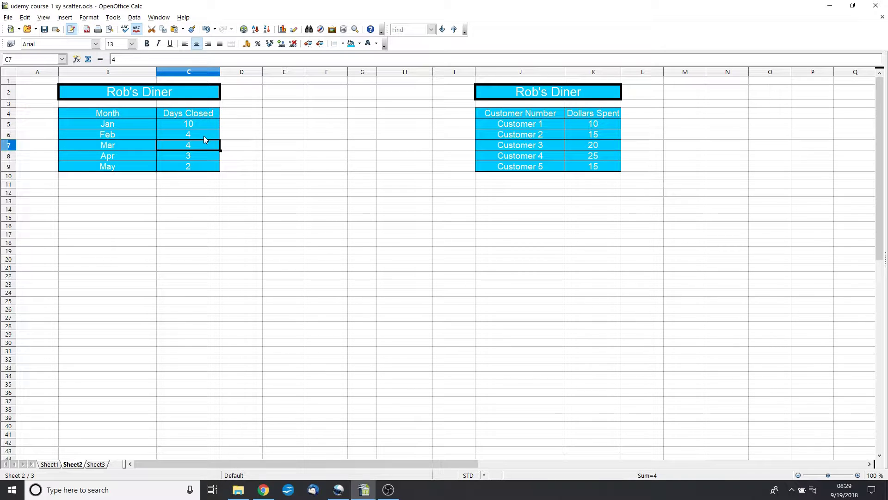
pyautogui.write('8')
pyautogui.press('Return')
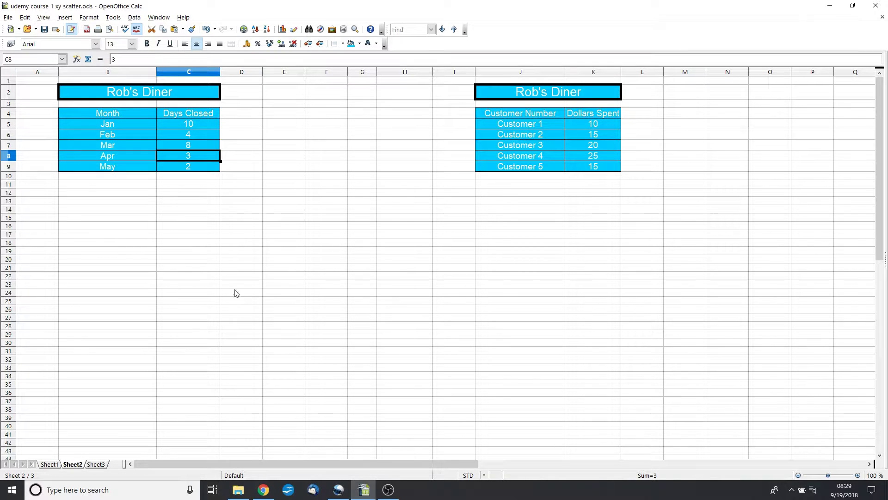
pyautogui.click(326, 275)
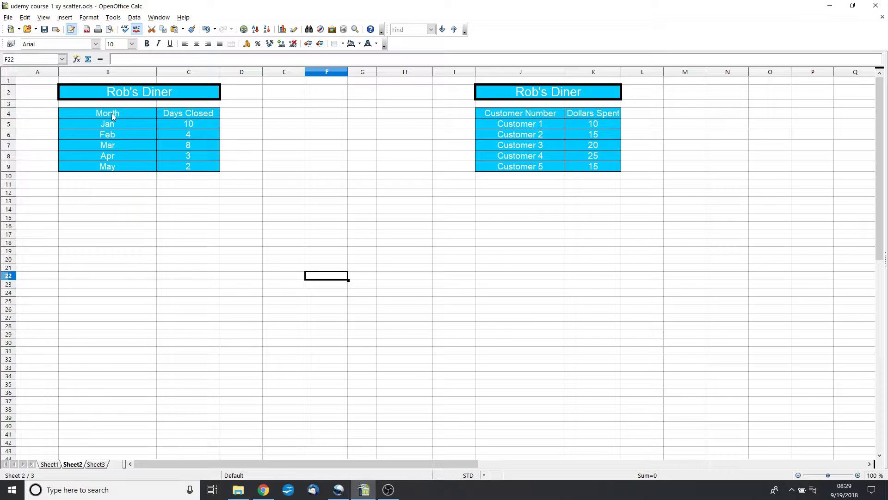
# Start a column chart from B4:C9, trying 3D Cylinder before reverting to flat Box columns
pyautogui.moveTo(112, 116); pyautogui.dragTo(188, 166)
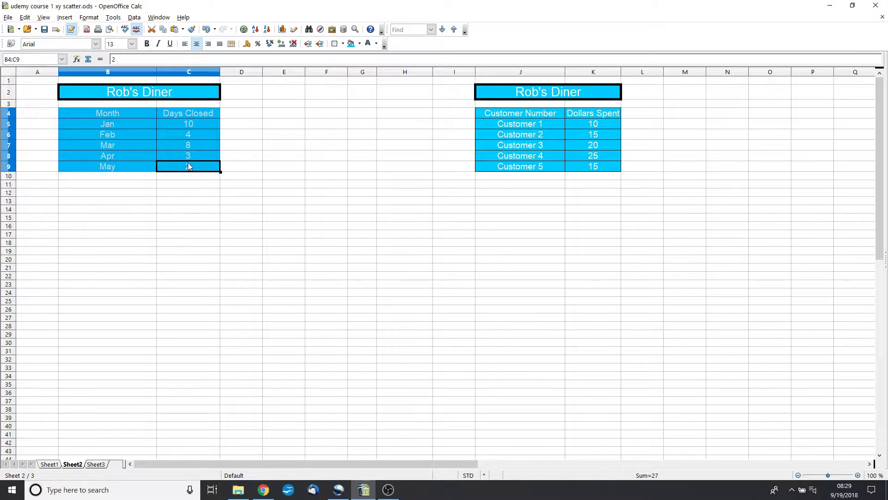
pyautogui.click(282, 29)
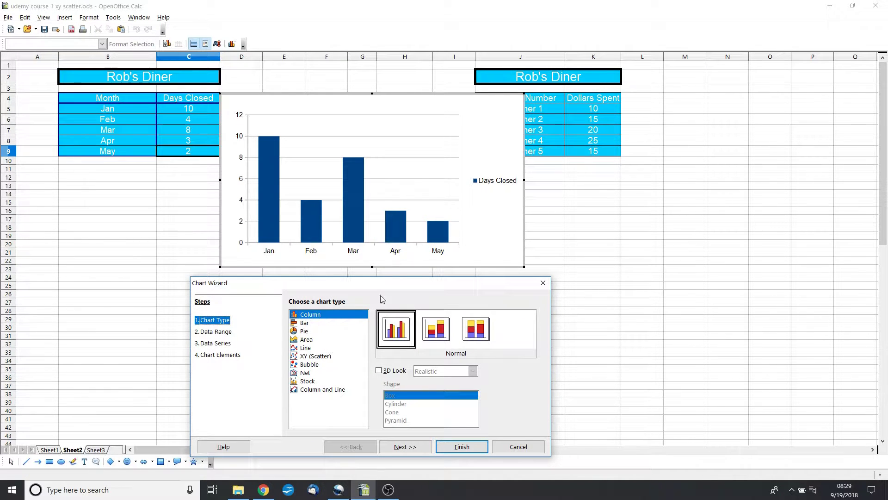
pyautogui.click(379, 371)
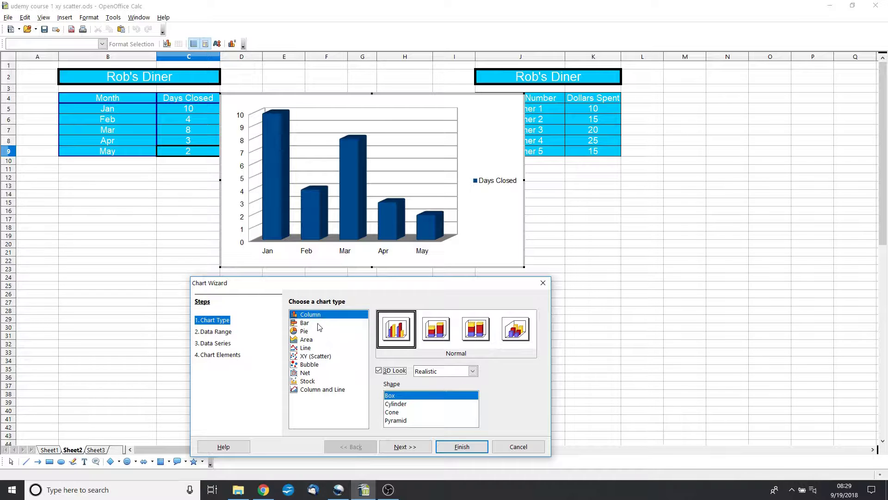
pyautogui.click(395, 404)
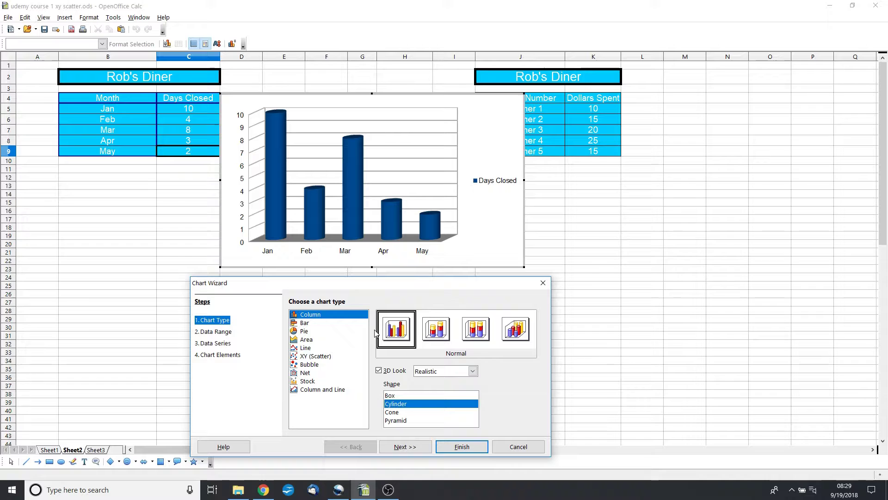
pyautogui.click(390, 396)
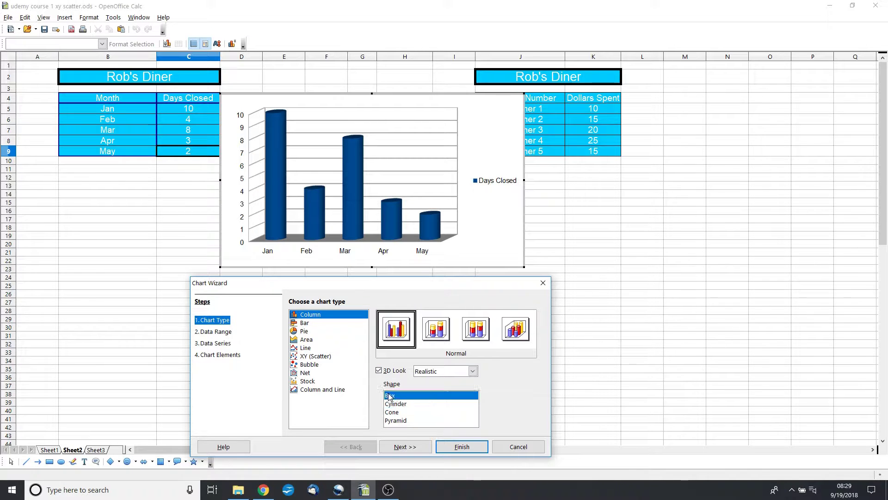
pyautogui.click(379, 370)
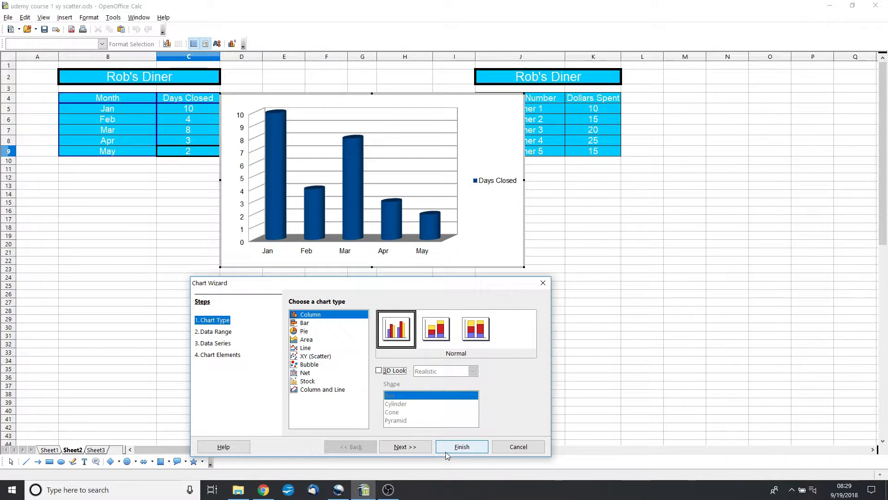
# Title the chart 'Robs Diner' with subtitle 'Days Closed per Month'
pyautogui.click(221, 355)
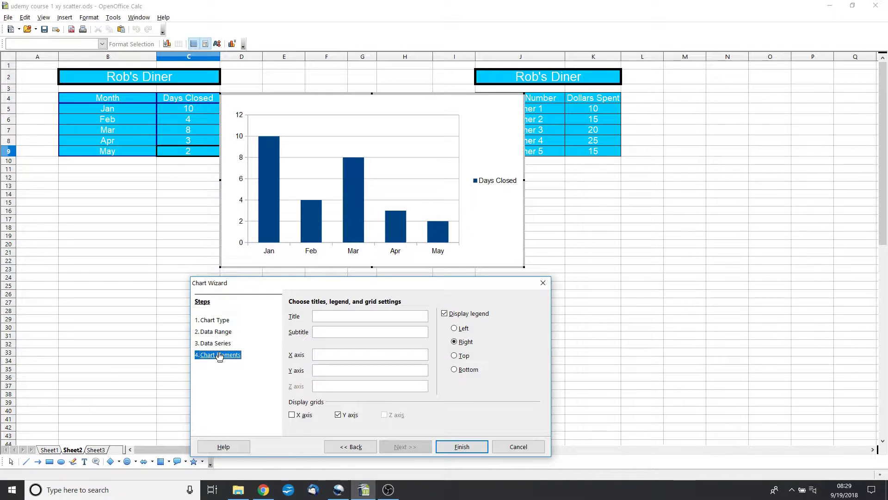
pyautogui.click(356, 320)
pyautogui.write('Robs Diner')
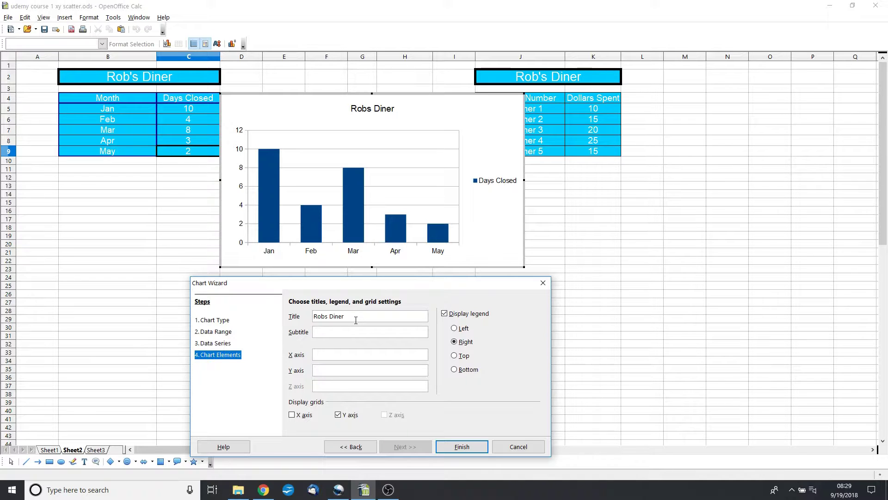
pyautogui.write('Days Closed per Month')
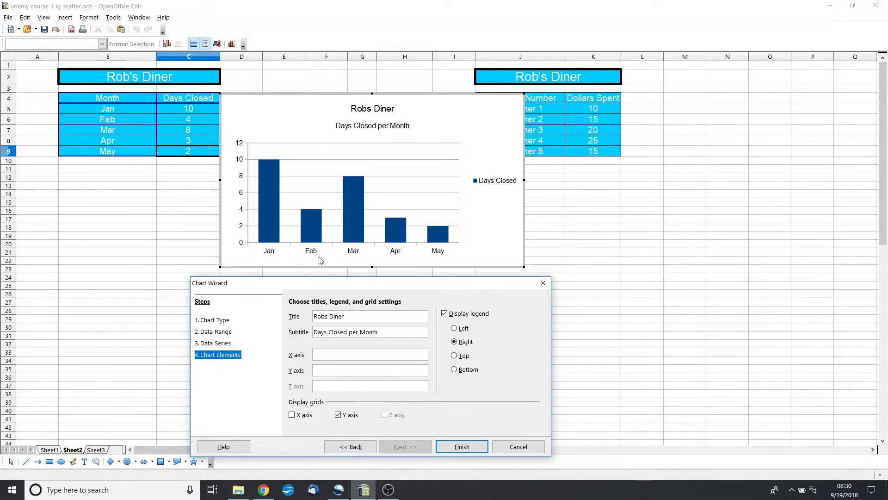
# Label the x-axis 'Month' and the y-axis 'Number of Days Closed'
pyautogui.click(359, 353)
pyautogui.write('Month')
pyautogui.press('Tab')
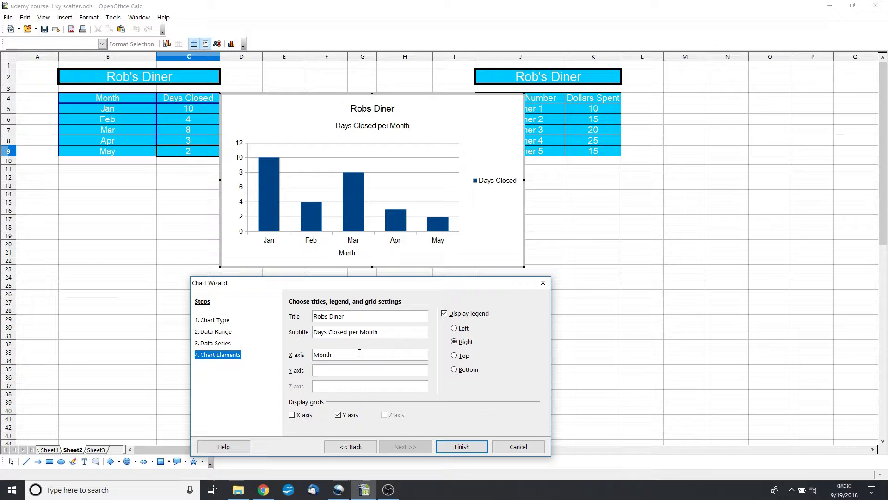
pyautogui.write('D')
pyautogui.press('BackSpace')
pyautogui.write('Number of Days Cloa')
pyautogui.press('BackSpace')
# Complete the 'Number of Days Closed' axis title and finish inserting the chart
pyautogui.write('sed')
pyautogui.click(462, 447)
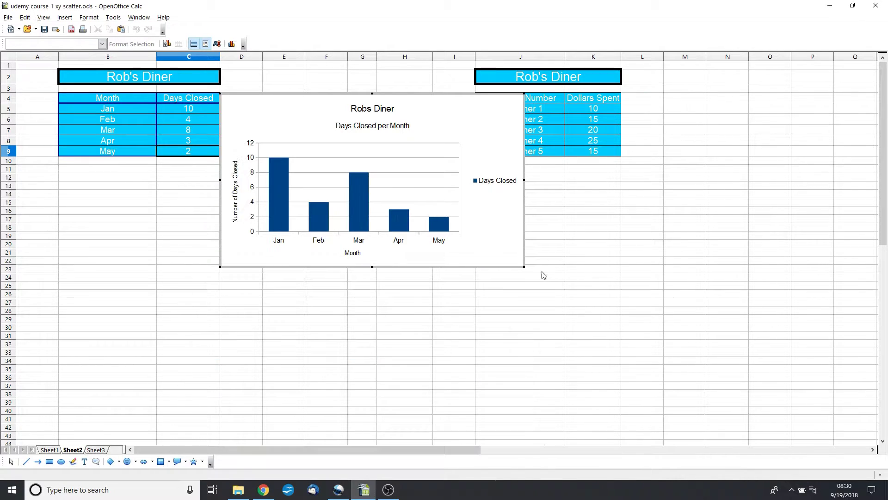
pyautogui.click(575, 288)
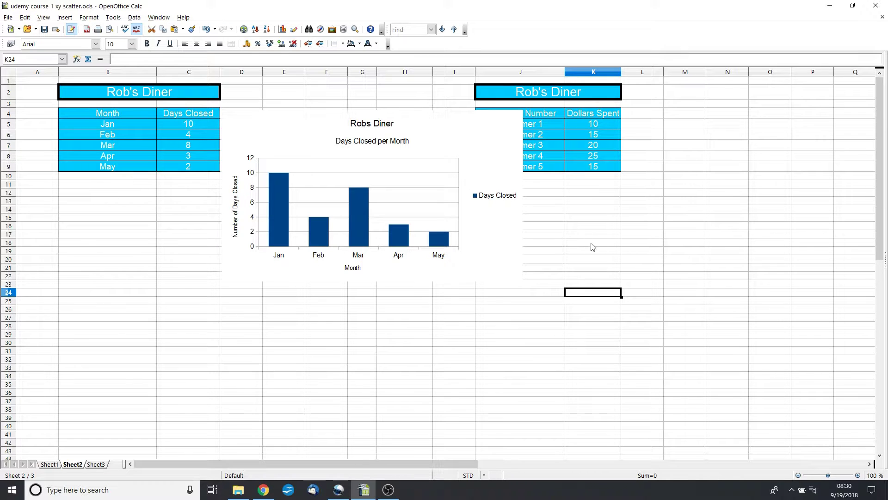
# Move the chart below the Days Closed table, spanning about columns B–G from row 12
pyautogui.click(574, 235)
pyautogui.click(476, 236)
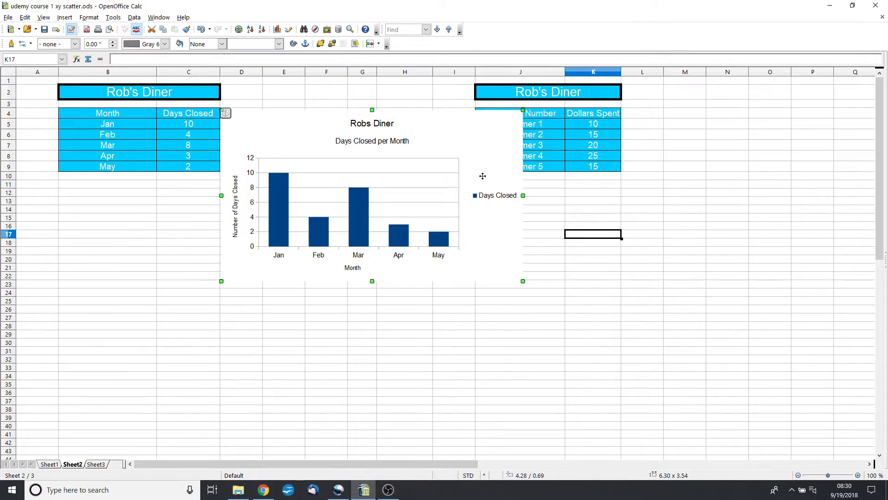
pyautogui.moveTo(477, 190); pyautogui.dragTo(312, 214)
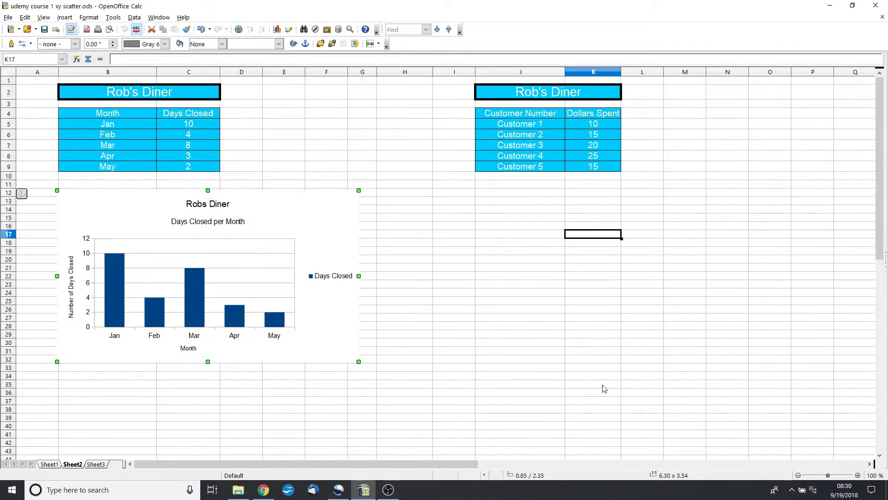
pyautogui.click(513, 351)
pyautogui.doubleClick(312, 220)
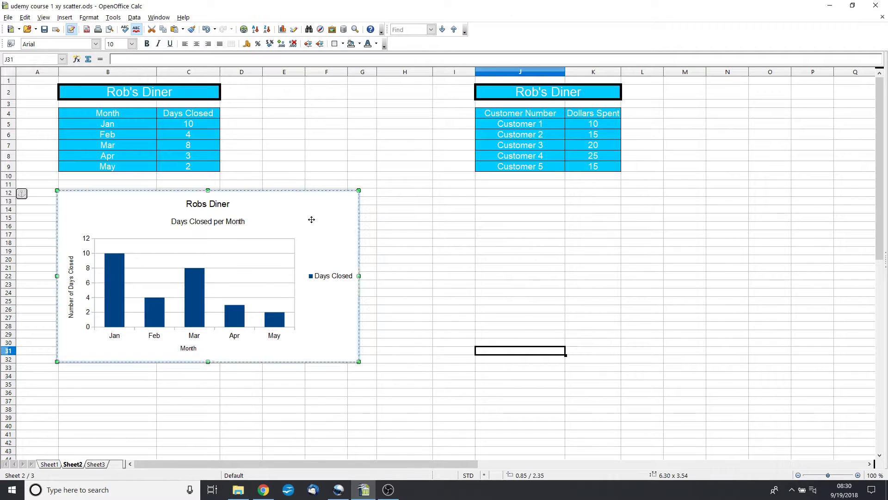
# Give the chart area a continuous 0.04" border
pyautogui.rightClick(309, 204)
pyautogui.click(324, 210)
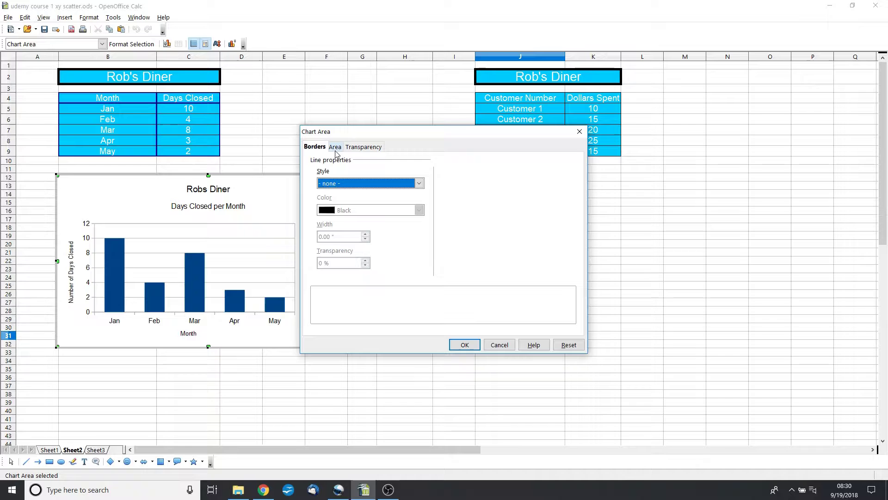
pyautogui.click(339, 185)
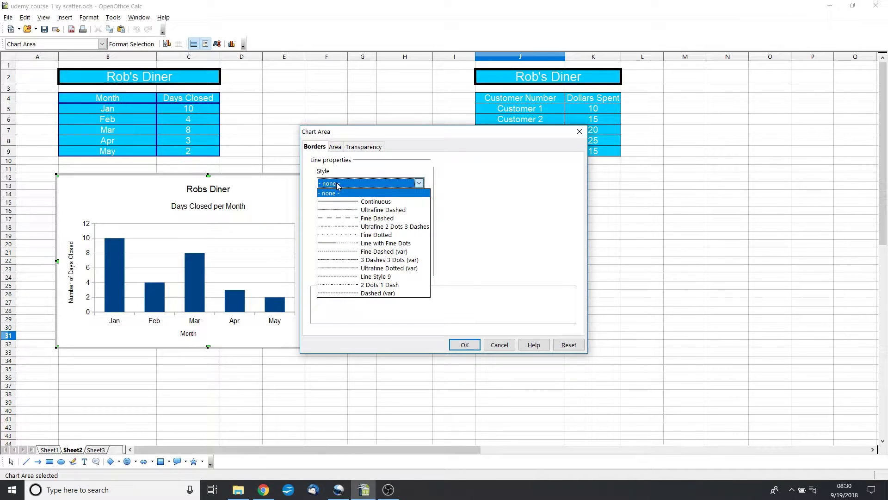
pyautogui.click(339, 202)
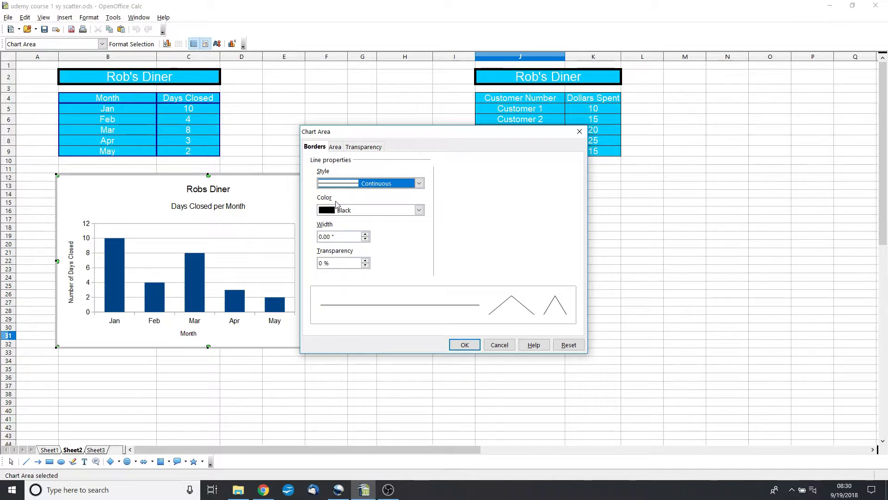
pyautogui.click(365, 234)
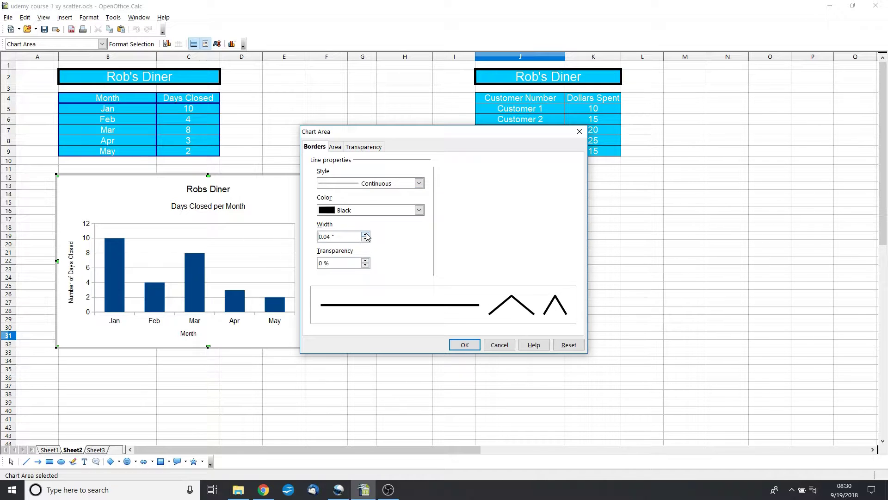
pyautogui.click(466, 344)
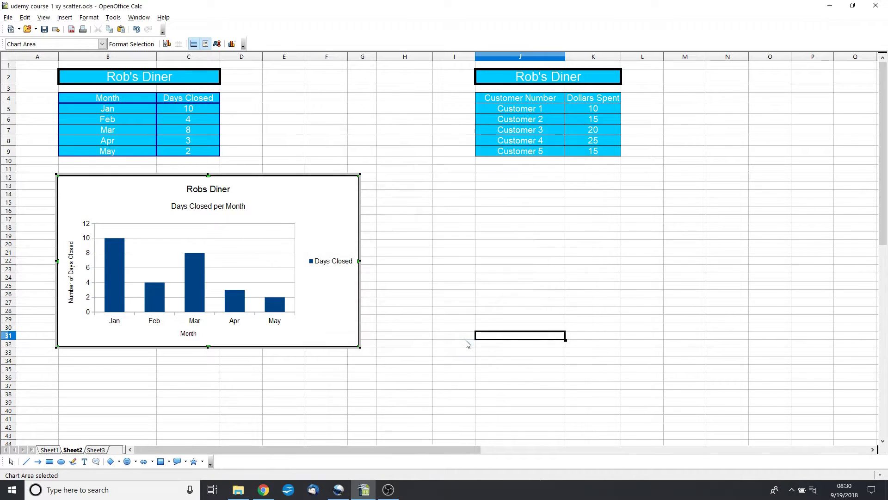
pyautogui.click(395, 218)
# Fill the chart area background with Gray 2
pyautogui.doubleClick(307, 223)
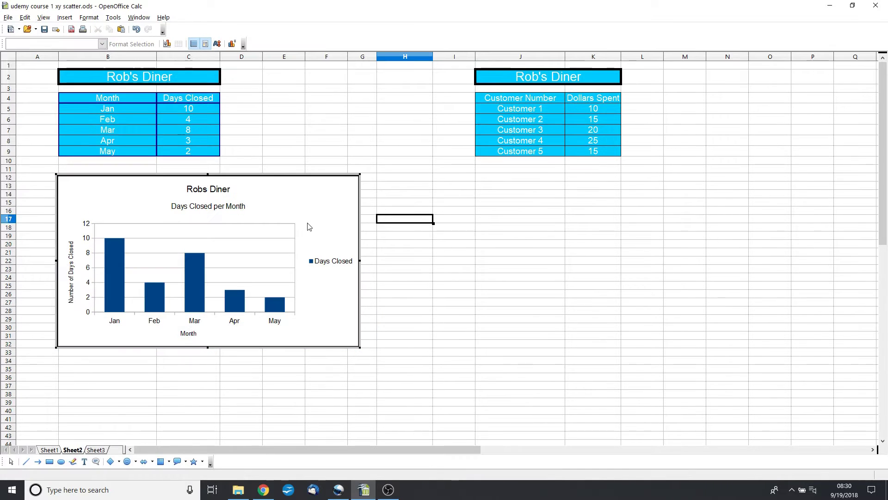
pyautogui.rightClick(302, 203)
pyautogui.click(334, 210)
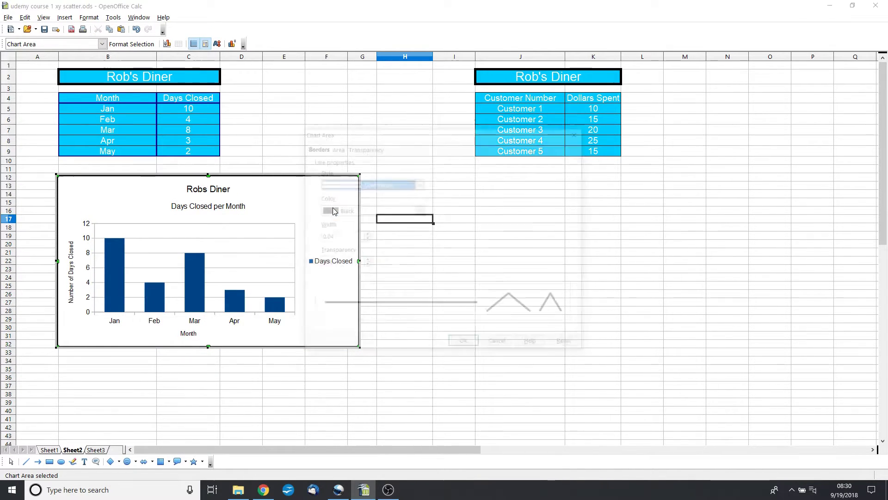
pyautogui.click(335, 147)
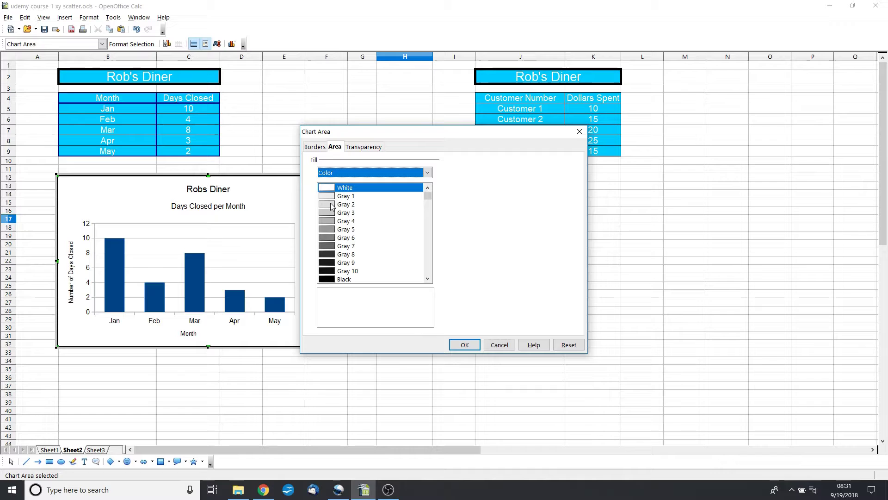
pyautogui.click(343, 204)
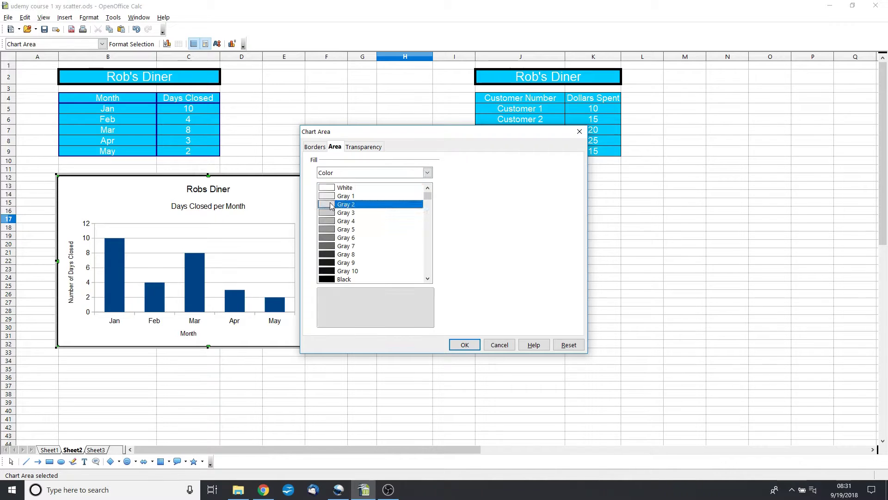
pyautogui.click(462, 344)
pyautogui.click(329, 386)
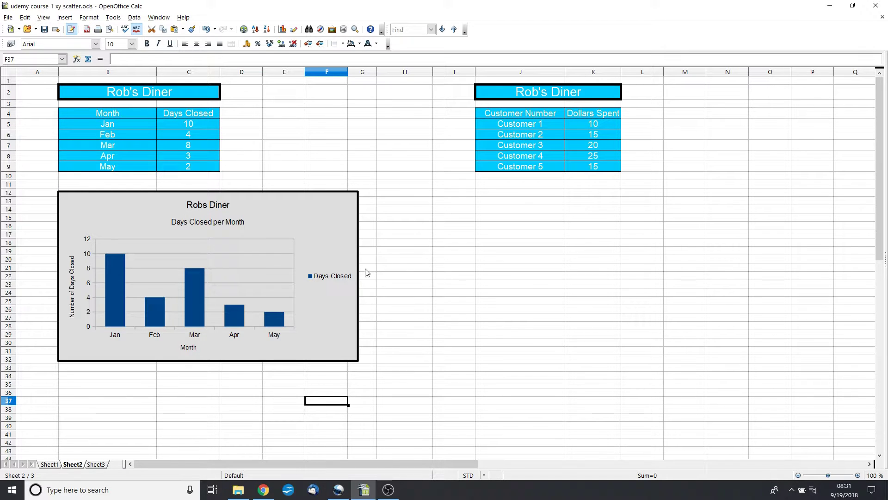
# Correct the chart title to 'Rob's Diner' by adding the apostrophe
pyautogui.click(452, 266)
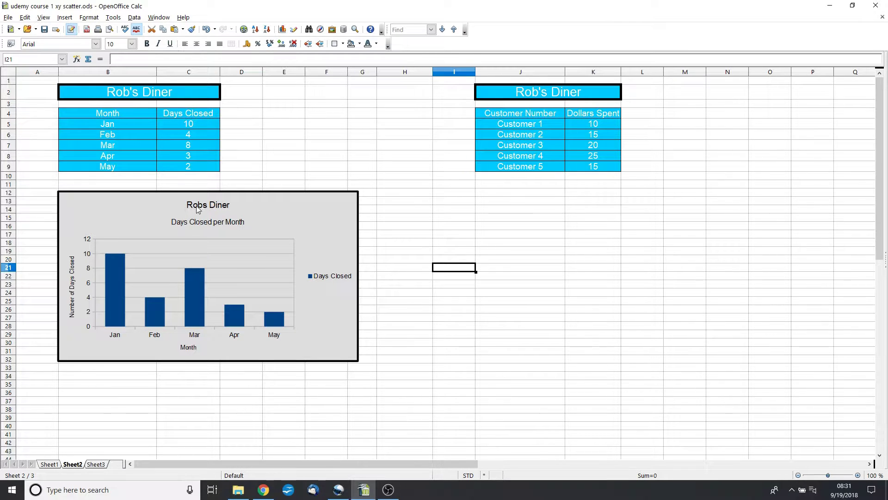
pyautogui.doubleClick(292, 216)
pyautogui.rightClick(278, 193)
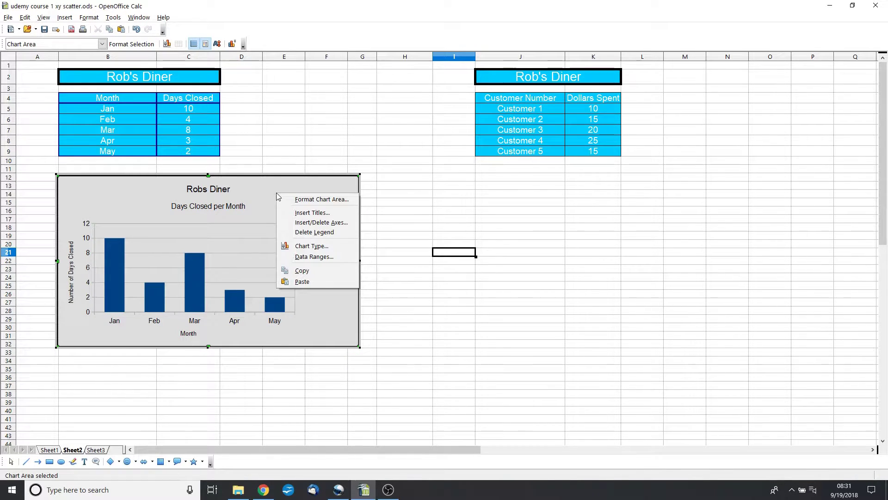
pyautogui.click(323, 213)
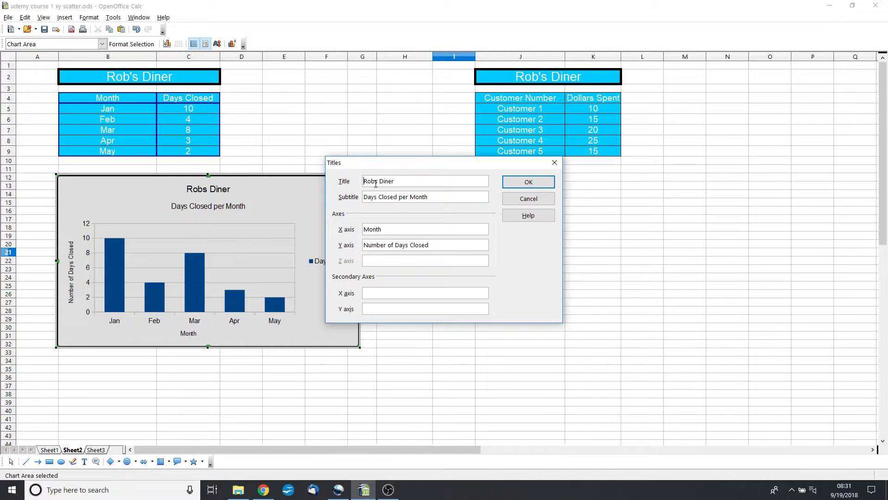
pyautogui.write("'")
pyautogui.click(529, 181)
pyautogui.click(520, 236)
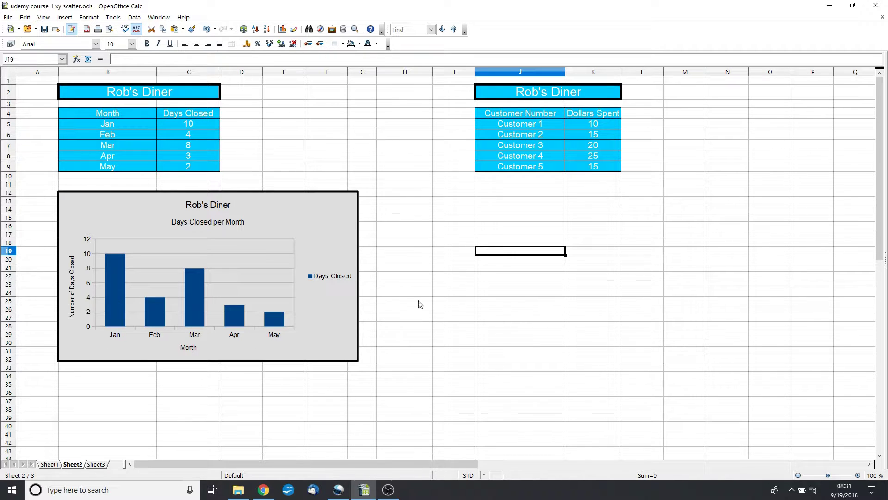
# Fill the whole Days Closed data series with the orange Chart 2 colour
pyautogui.doubleClick(307, 306)
pyautogui.click(198, 288)
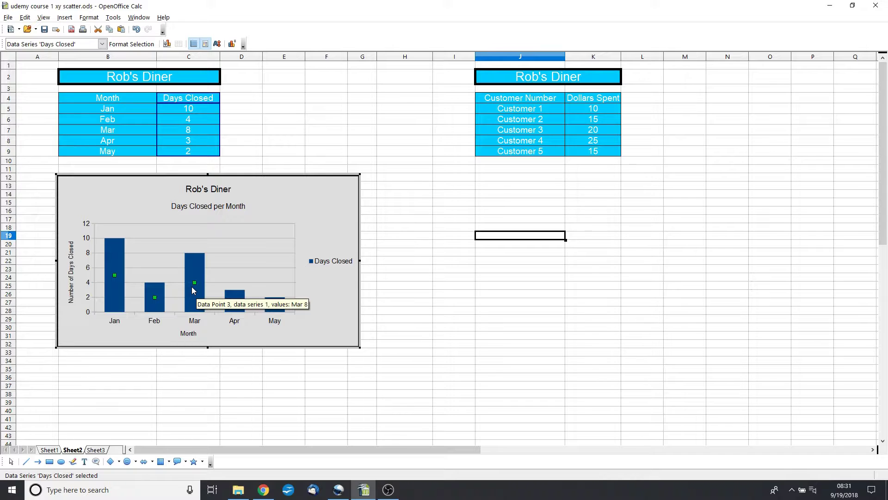
pyautogui.rightClick(194, 291)
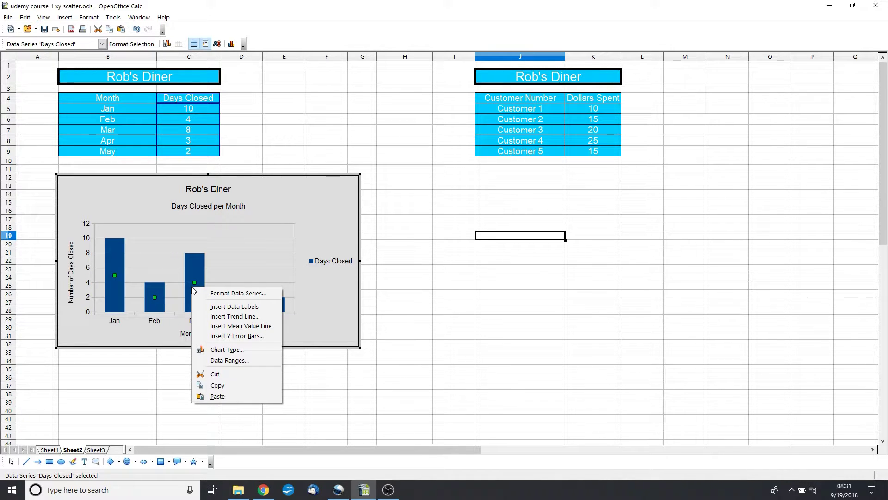
pyautogui.click(231, 293)
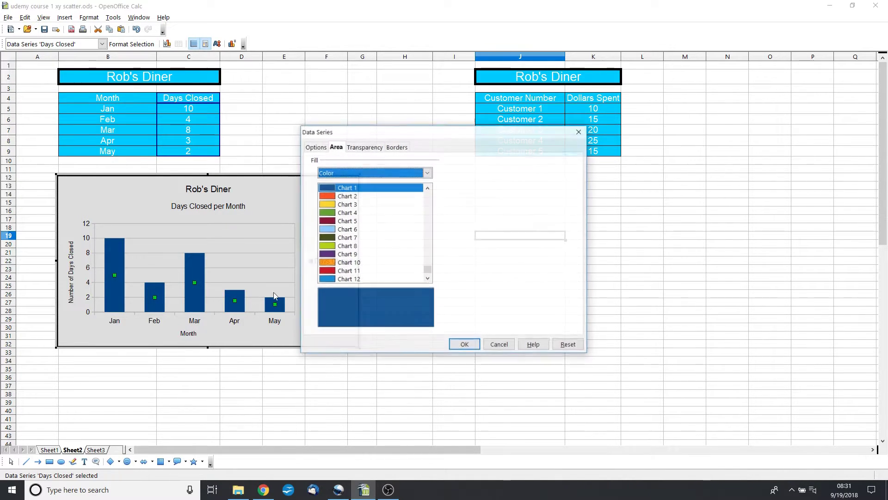
pyautogui.click(335, 197)
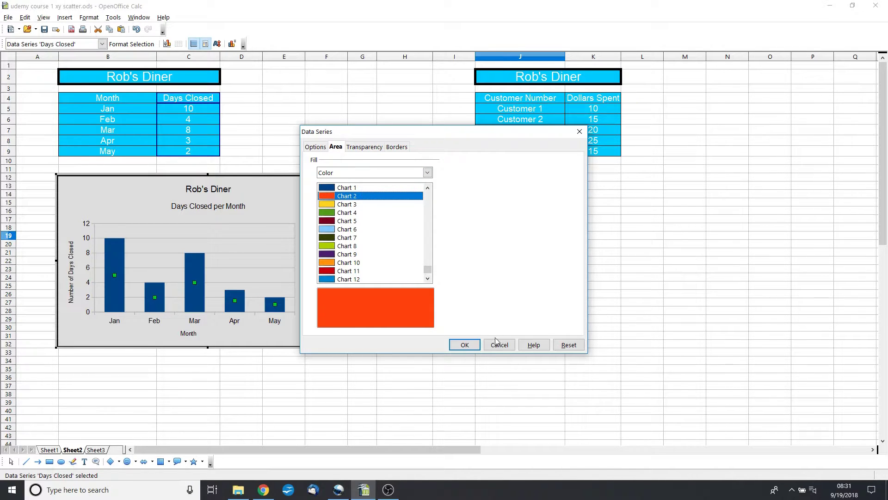
pyautogui.click(465, 344)
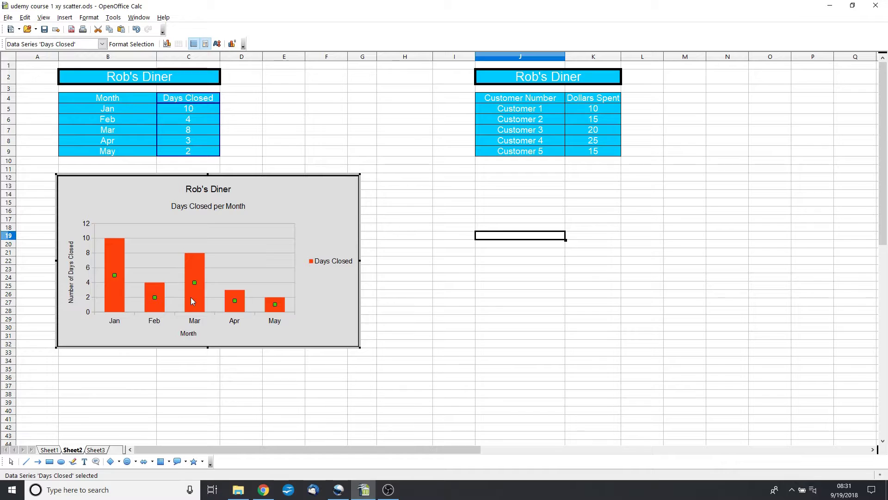
# Colour only the May bar green with the Chart 4 fill, leaving the rest orange
pyautogui.moveTo(193, 284)
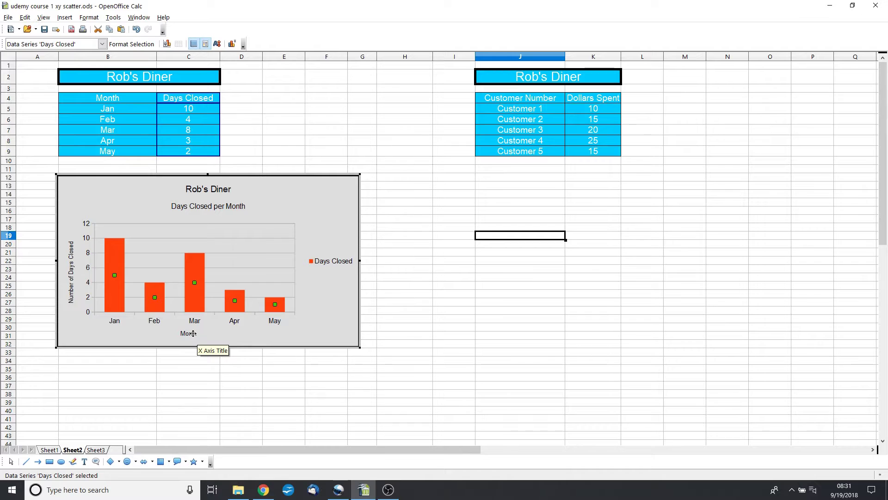
pyautogui.moveTo(282, 301)
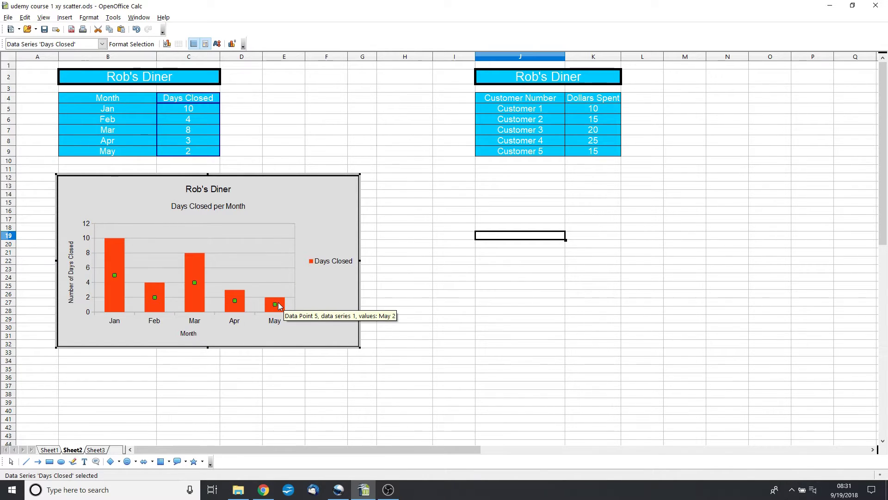
pyautogui.click(277, 304)
pyautogui.rightClick(277, 305)
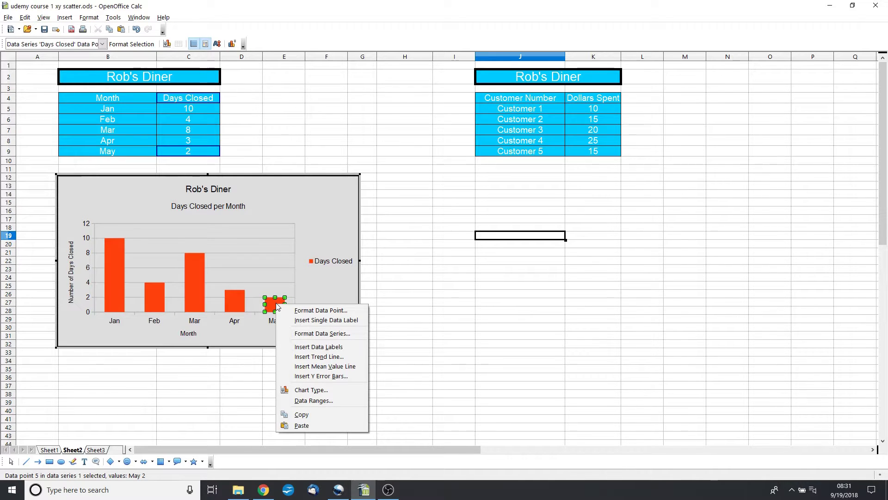
pyautogui.click(312, 312)
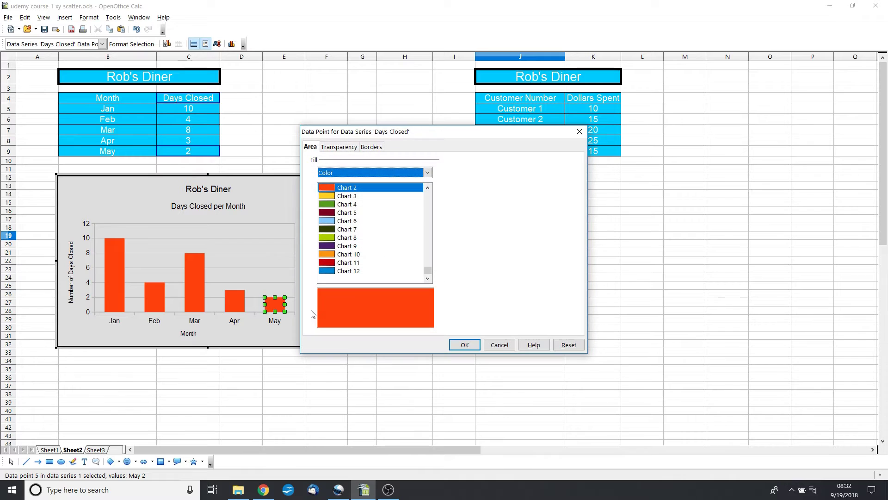
pyautogui.click(328, 205)
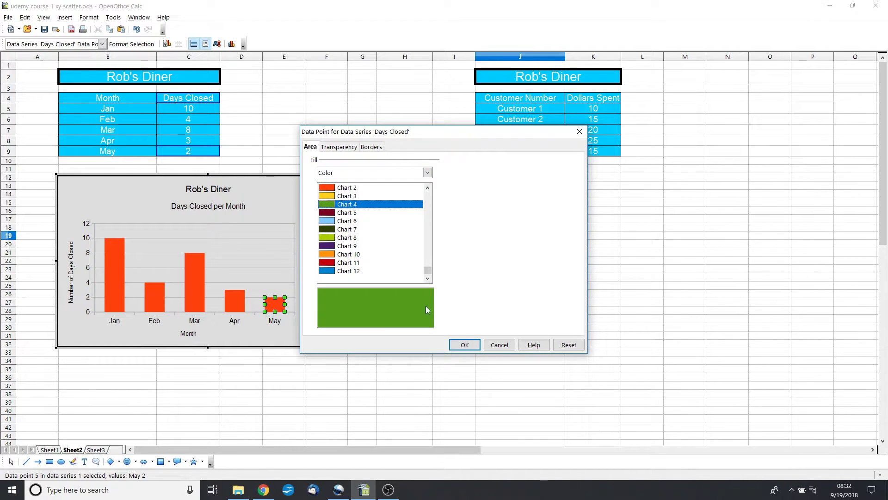
pyautogui.click(464, 345)
pyautogui.click(325, 412)
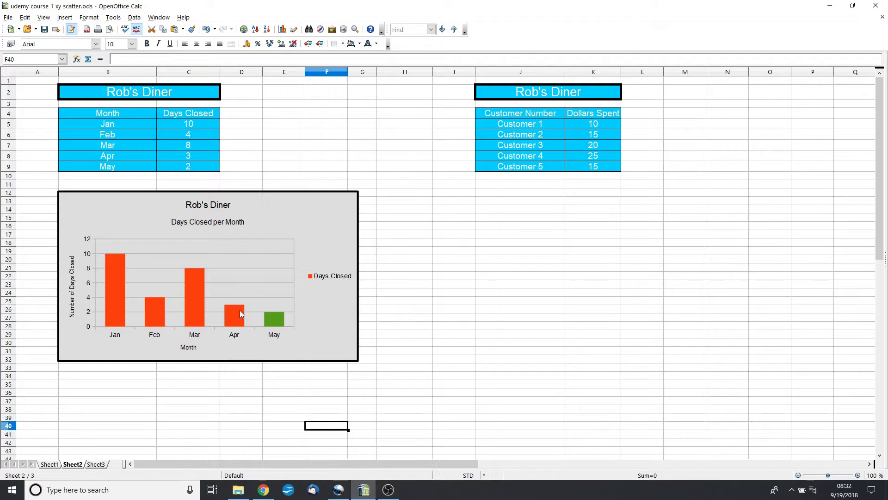
# Delete the Rob's Diner days-closed chart from the sheet
pyautogui.click(345, 216)
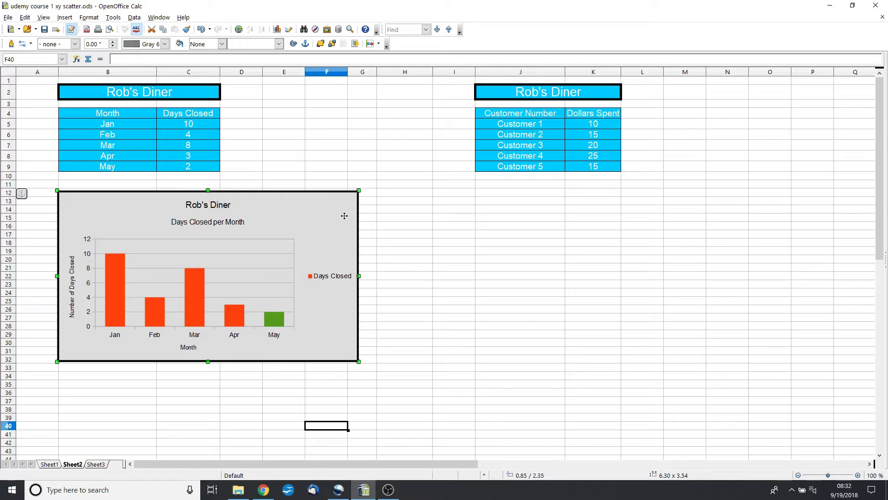
pyautogui.press('Delete')
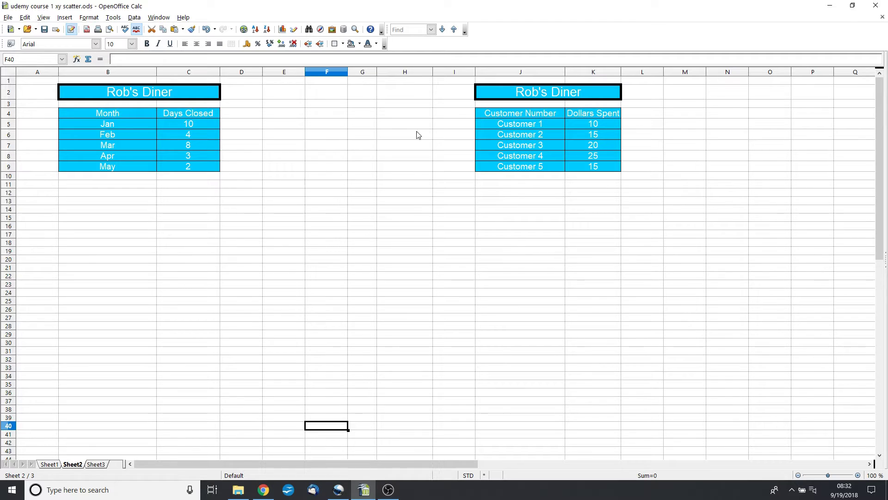
pyautogui.moveTo(497, 116); pyautogui.dragTo(583, 169)
pyautogui.click(533, 268)
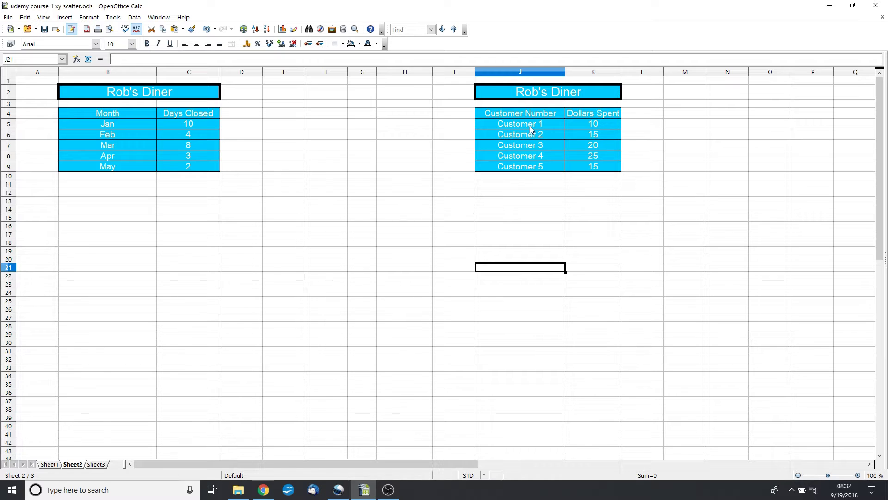
# Check the Dollars Spent values and select J4:K9 as the new chart's data
pyautogui.click(600, 133)
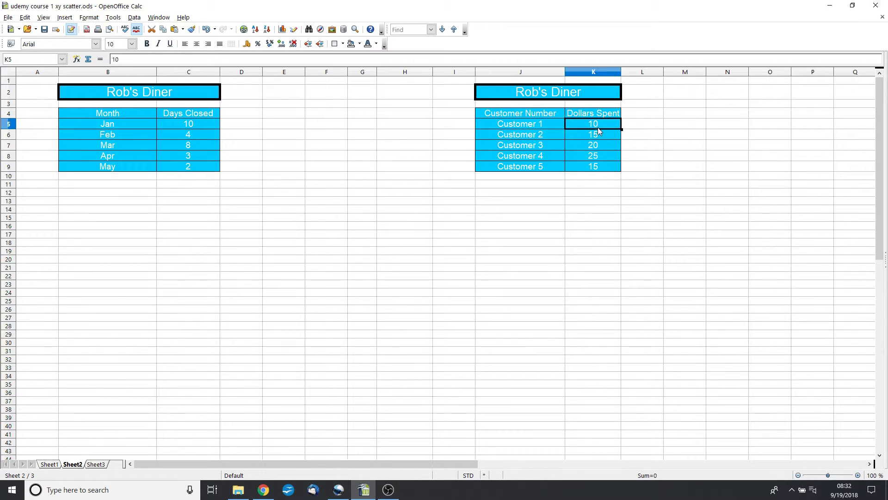
pyautogui.click(596, 144)
pyautogui.click(598, 155)
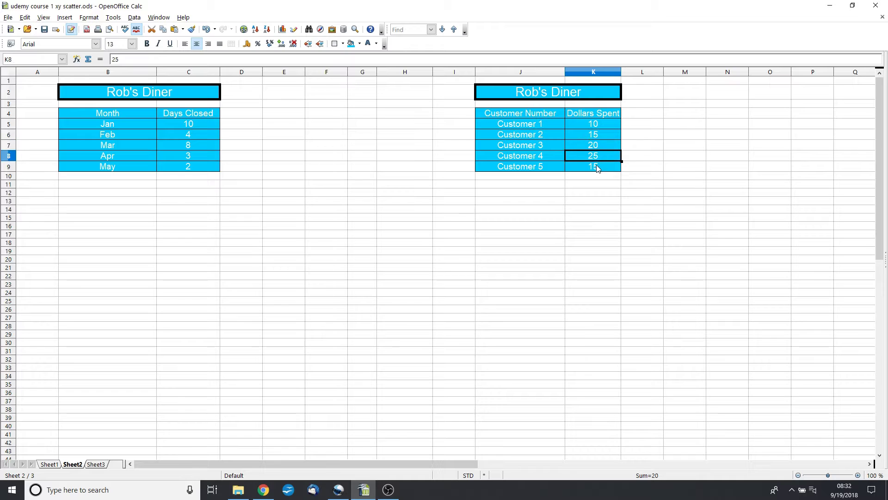
pyautogui.click(597, 167)
pyautogui.click(524, 113)
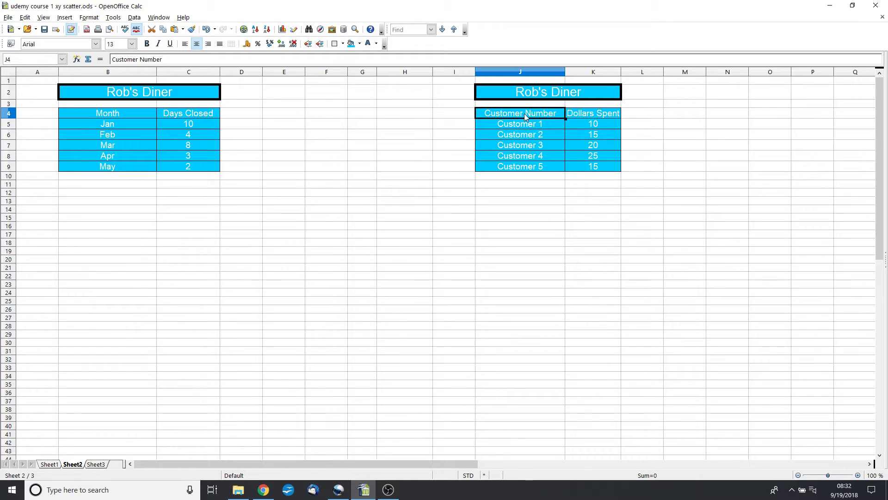
pyautogui.moveTo(524, 114); pyautogui.dragTo(597, 166)
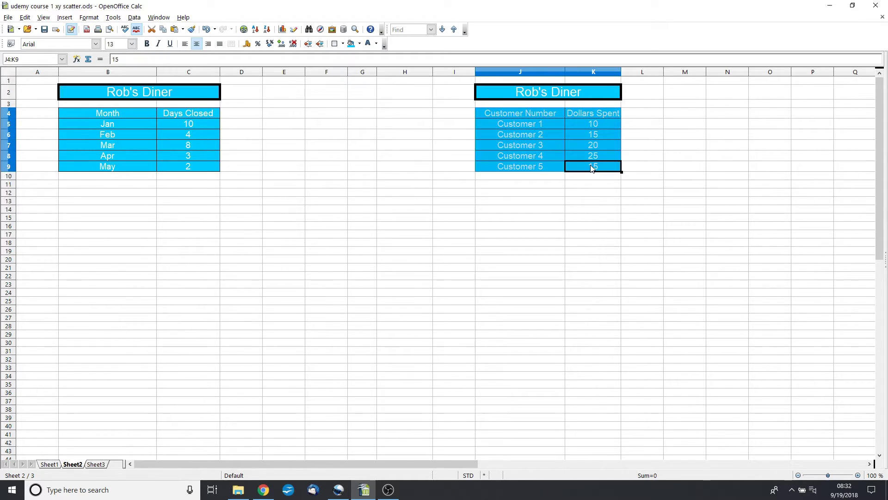
# Insert a column chart from J4:K9 titled 'Robs Diner' with subtitle 'Dollars per Customer'
pyautogui.click(281, 29)
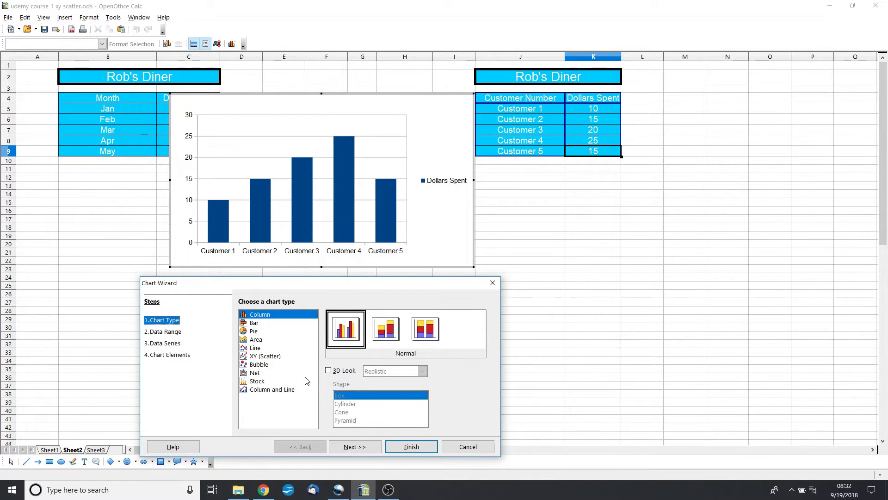
pyautogui.moveTo(241, 285); pyautogui.dragTo(222, 187)
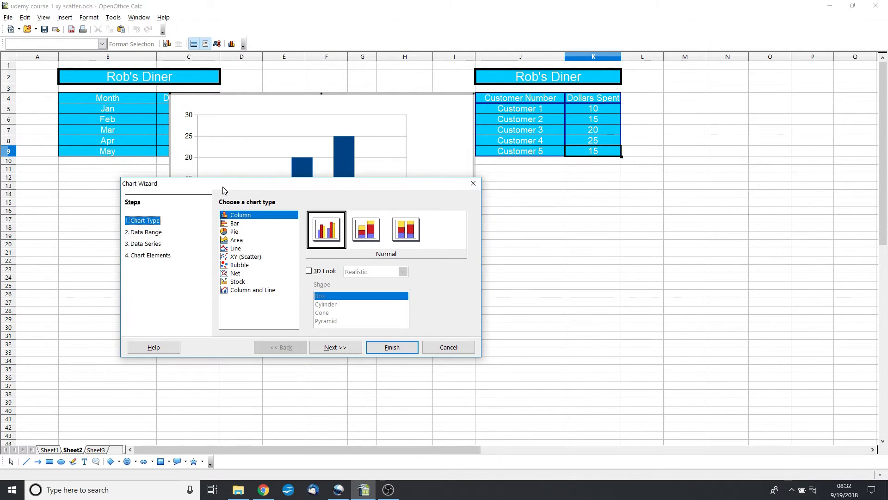
pyautogui.click(146, 256)
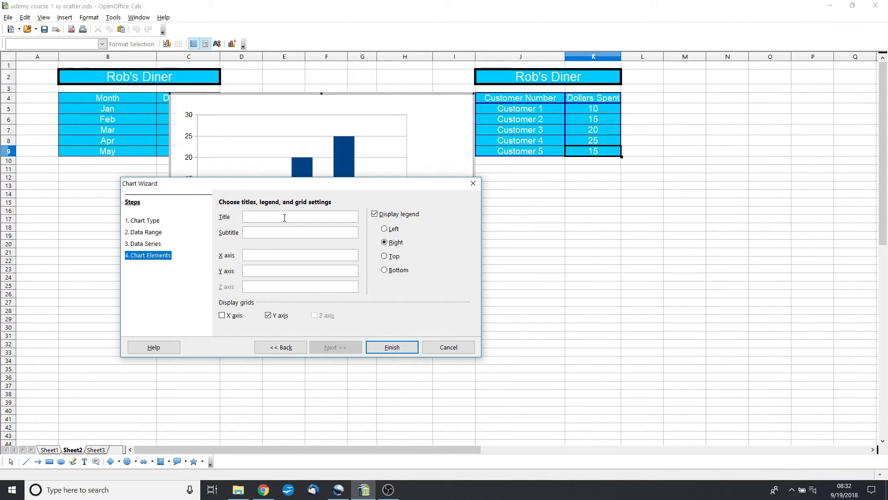
pyautogui.write('Robs Diner')
pyautogui.press('Tab')
pyautogui.write('Dollars')
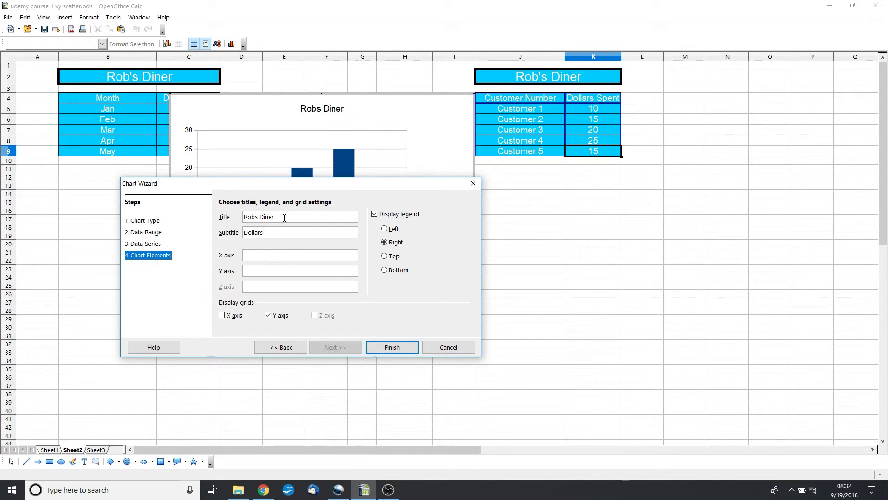
pyautogui.write(' per Customer')
pyautogui.click(384, 347)
# Move the Dollars per Customer chart down to about rows 11–32
pyautogui.click(519, 295)
pyautogui.click(406, 125)
pyautogui.moveTo(407, 125); pyautogui.dragTo(421, 204)
pyautogui.click(488, 216)
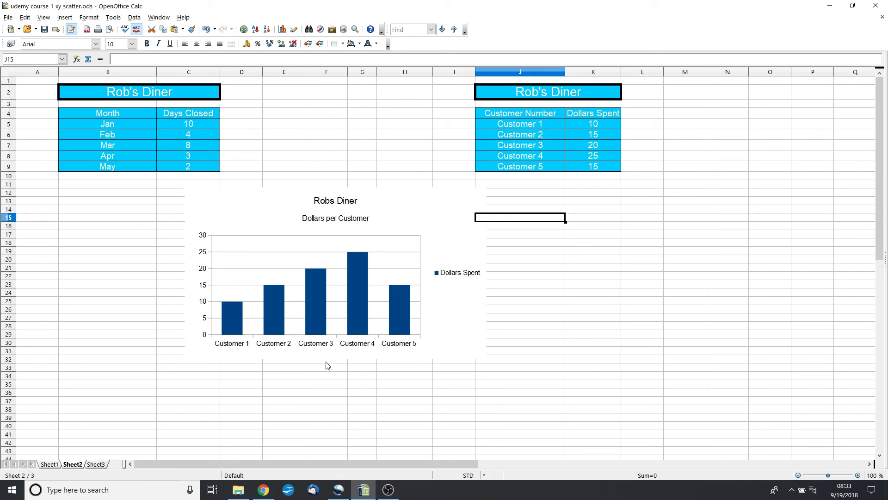
pyautogui.click(528, 234)
pyautogui.click(596, 230)
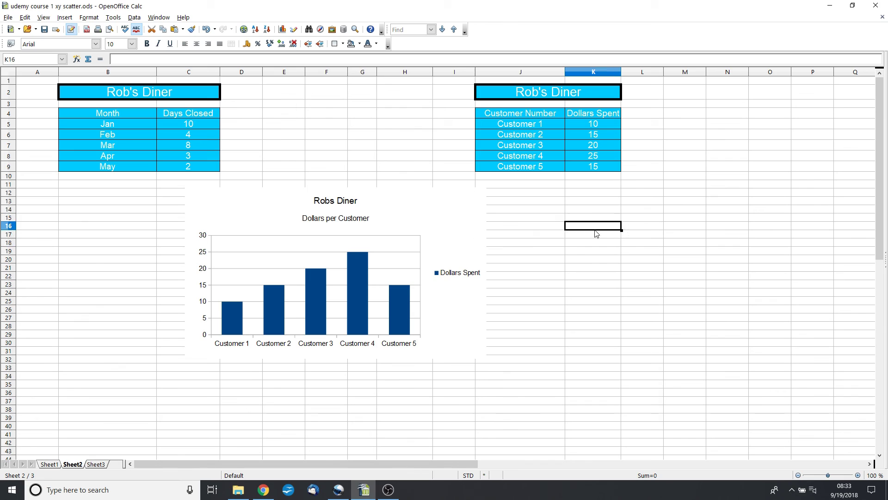